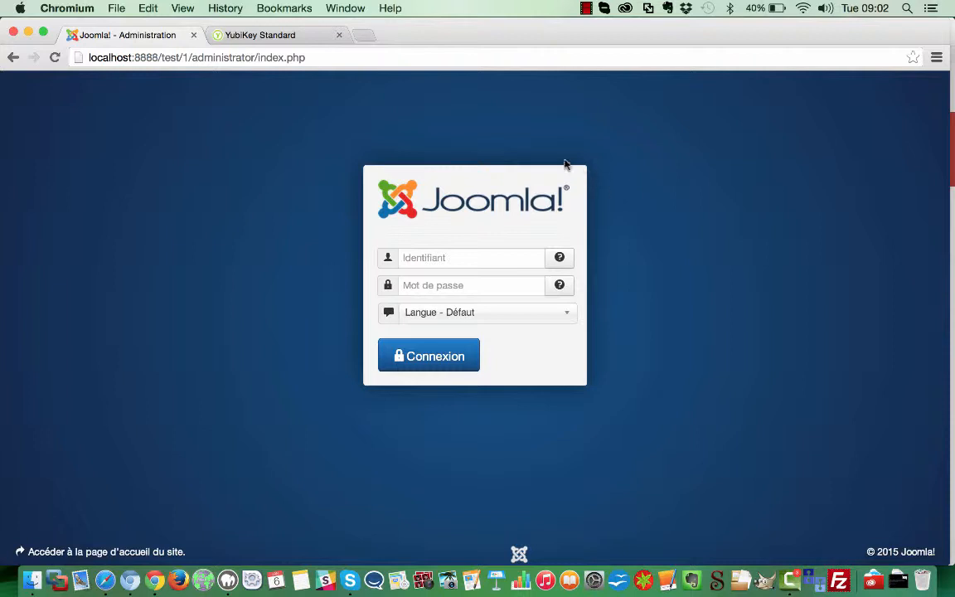
- View the YubiKey Standard & Nano product page, then return to the Joomla login tab
{"action": "left_click", "coordinate": [298, 39]}
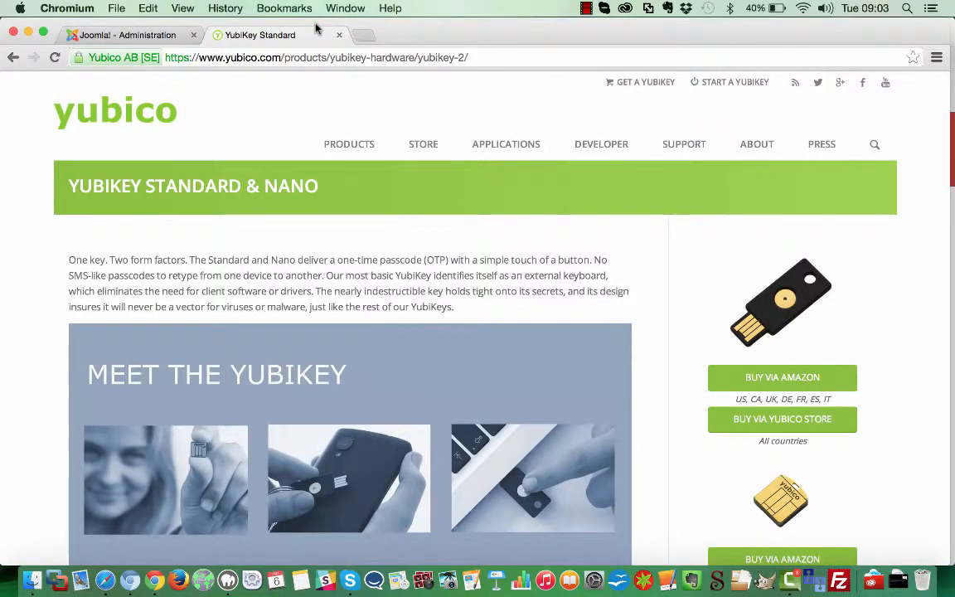
{"action": "left_click", "coordinate": [149, 35]}
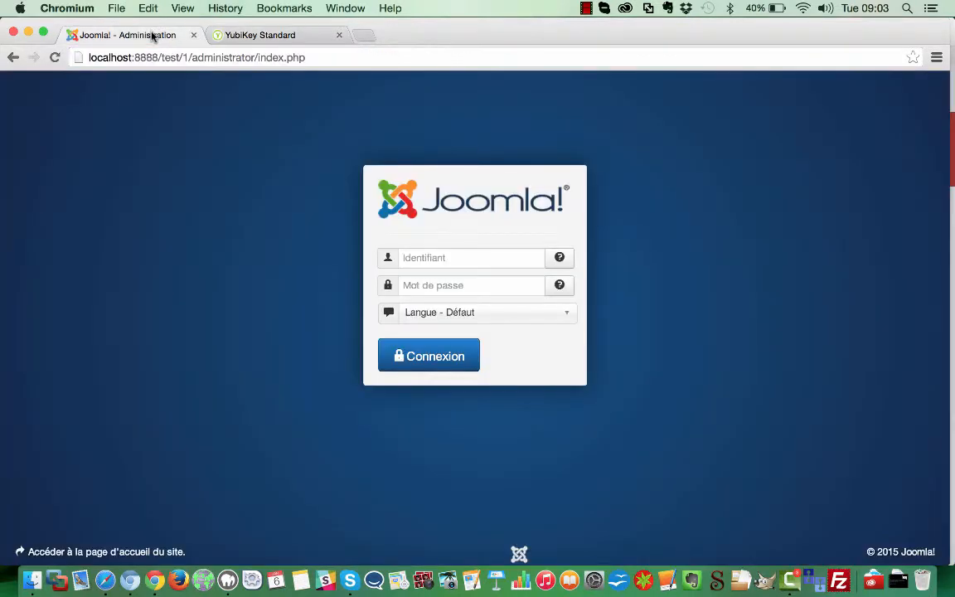
- Log in to the Joomla administration as admin with the account password
{"action": "left_click", "coordinate": [423, 258]}
{"action": "type", "text": "admin"}
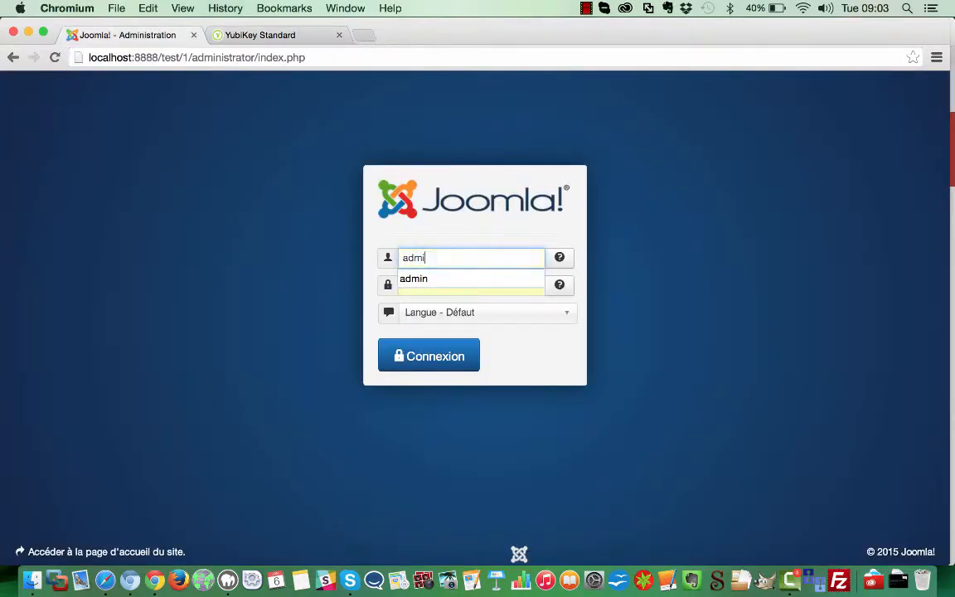
{"action": "key", "text": "Tab"}
{"action": "type", "text": "••••"}
{"action": "key", "text": "Return"}
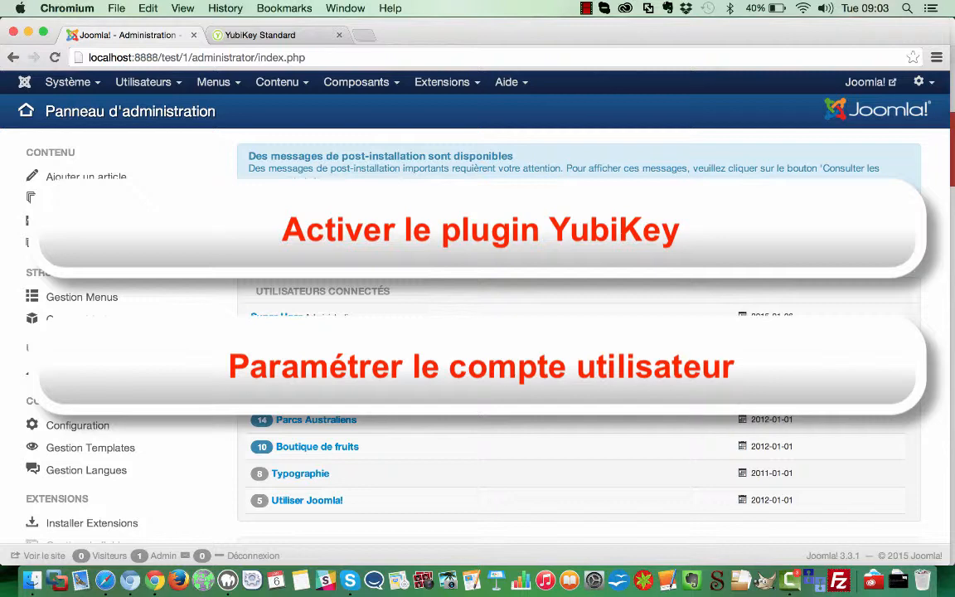
{"action": "left_click", "coordinate": [444, 83]}
- Filter the plug-in manager to twofactorauth plug-ins and enable the YubiKey plug-in
{"action": "left_click", "coordinate": [444, 155]}
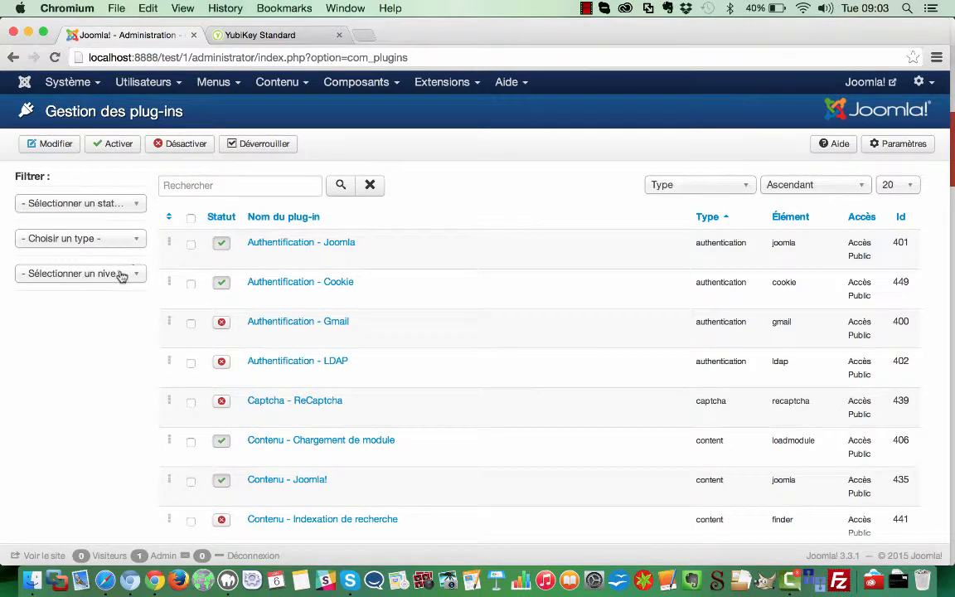
{"action": "left_click", "coordinate": [118, 276]}
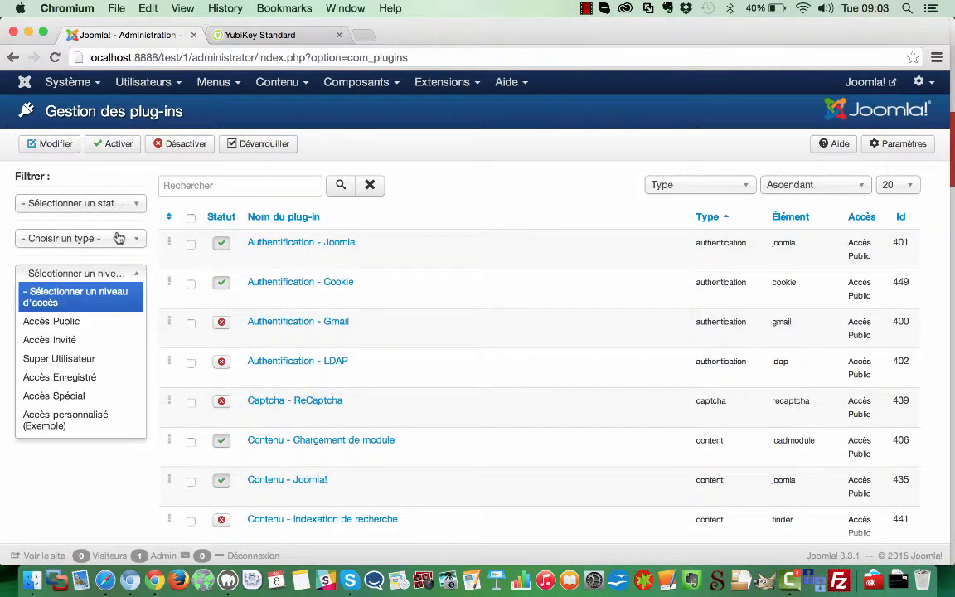
{"action": "left_click", "coordinate": [118, 240]}
{"action": "scroll", "coordinate": [91, 335], "scroll_direction": "down", "scroll_amount": 4}
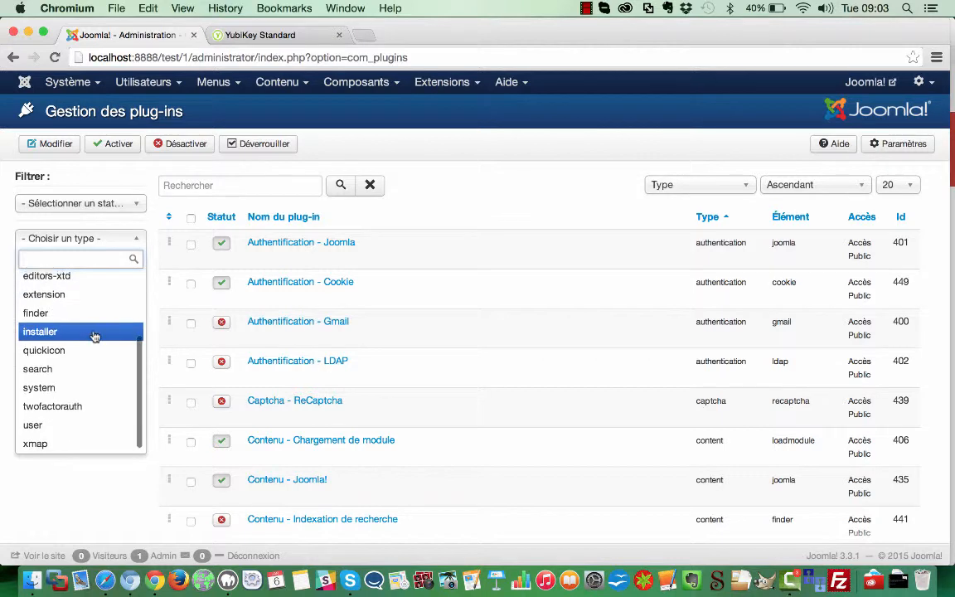
{"action": "left_click", "coordinate": [75, 407]}
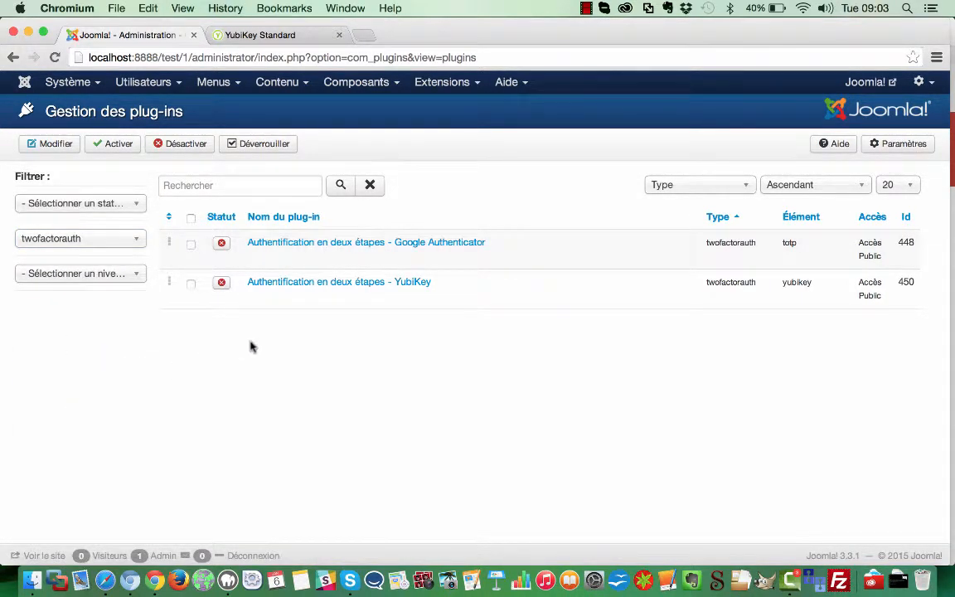
{"action": "left_click", "coordinate": [222, 285]}
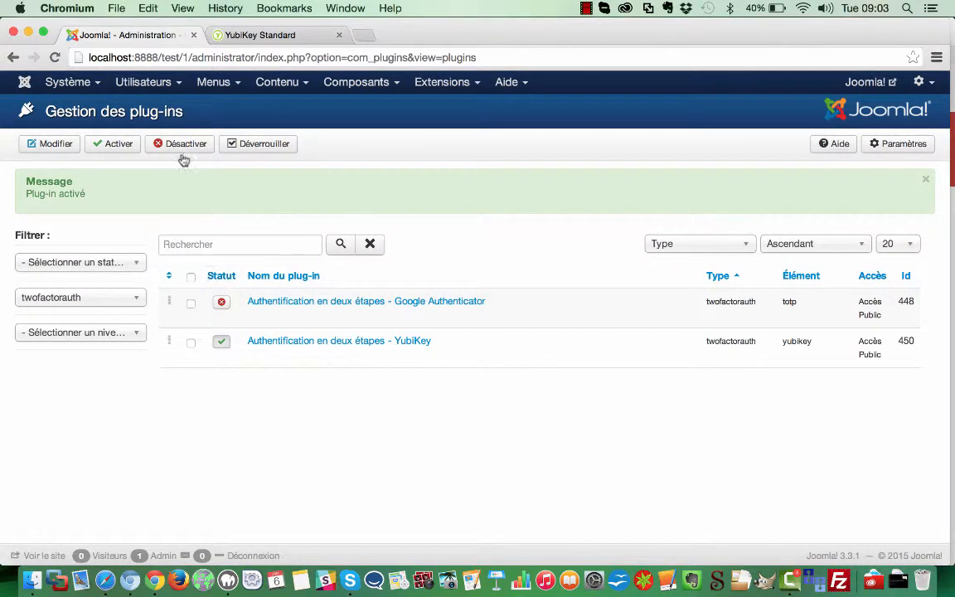
{"action": "left_click", "coordinate": [158, 84]}
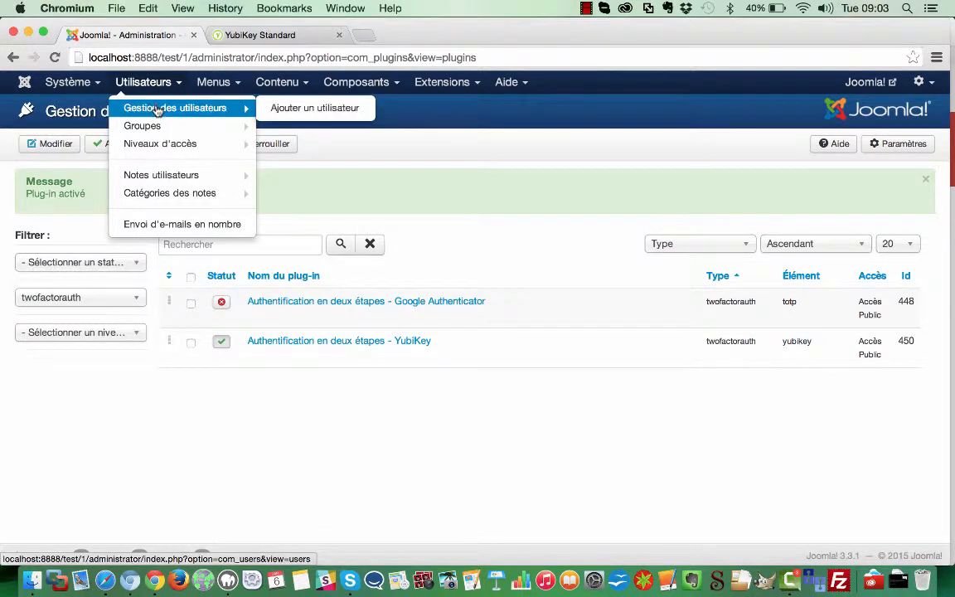
- Edit the Super User account and select YubiKey as its two-step authentication method
{"action": "left_click", "coordinate": [160, 107]}
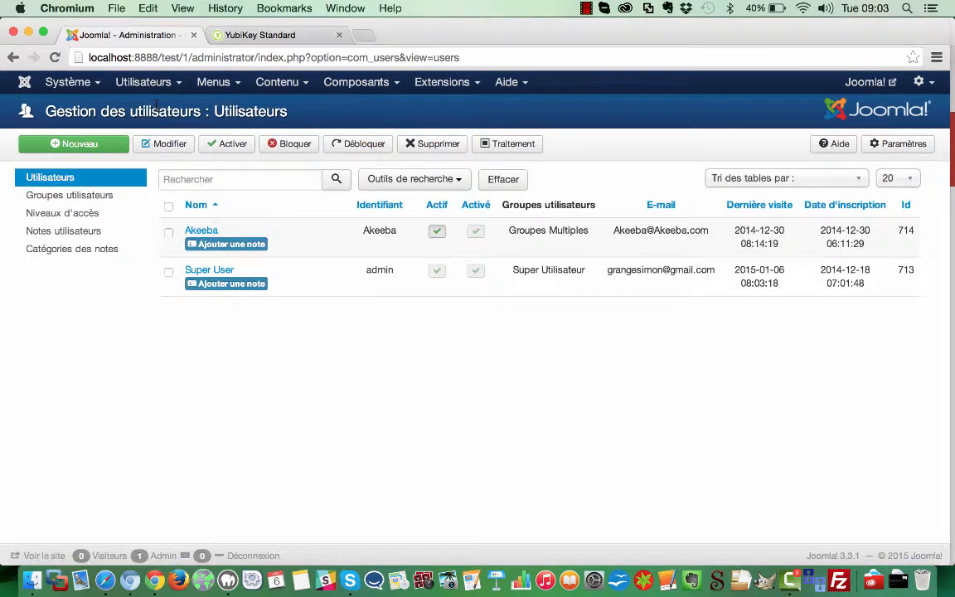
{"action": "left_click", "coordinate": [203, 274]}
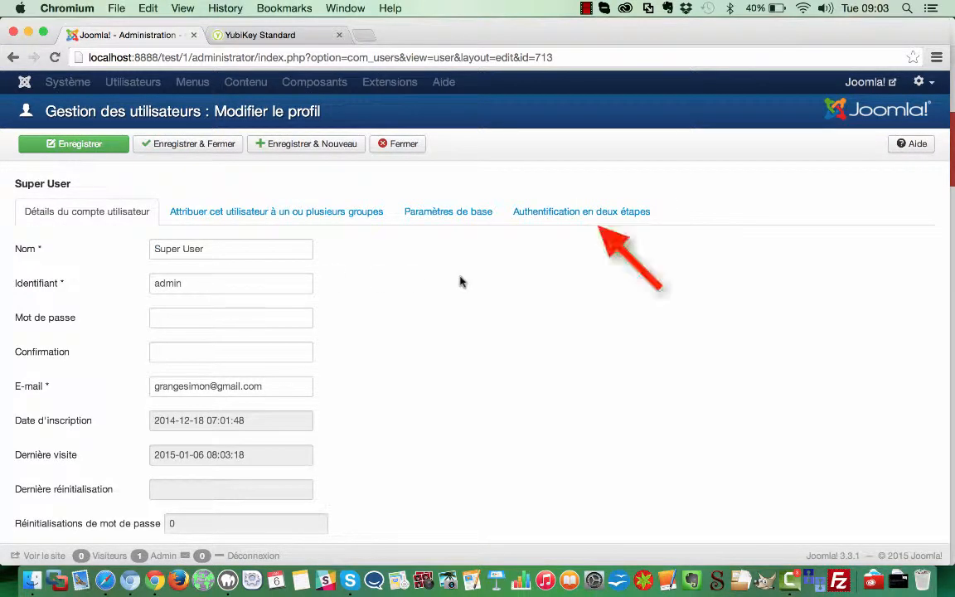
{"action": "left_click", "coordinate": [549, 217]}
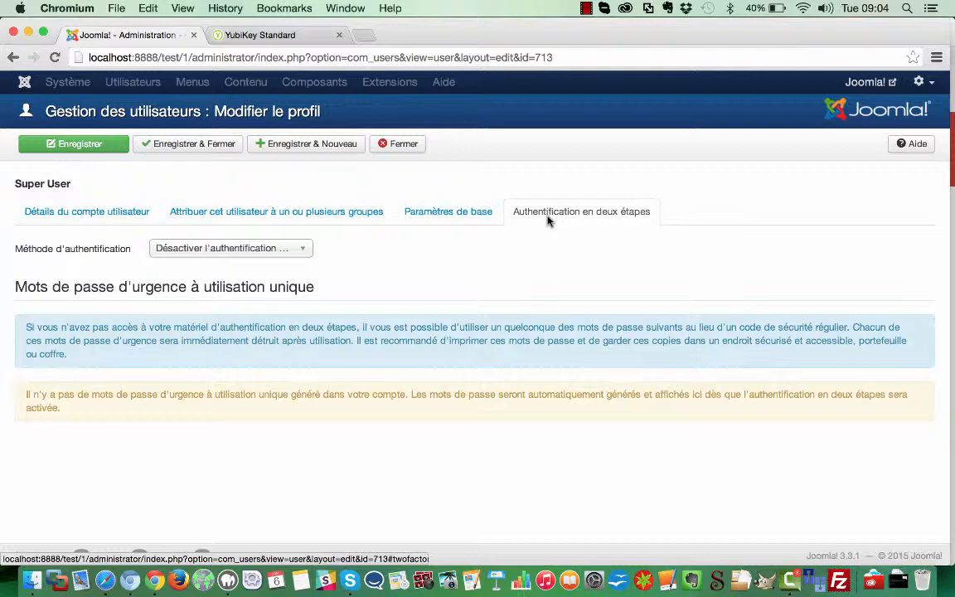
{"action": "left_click", "coordinate": [298, 249]}
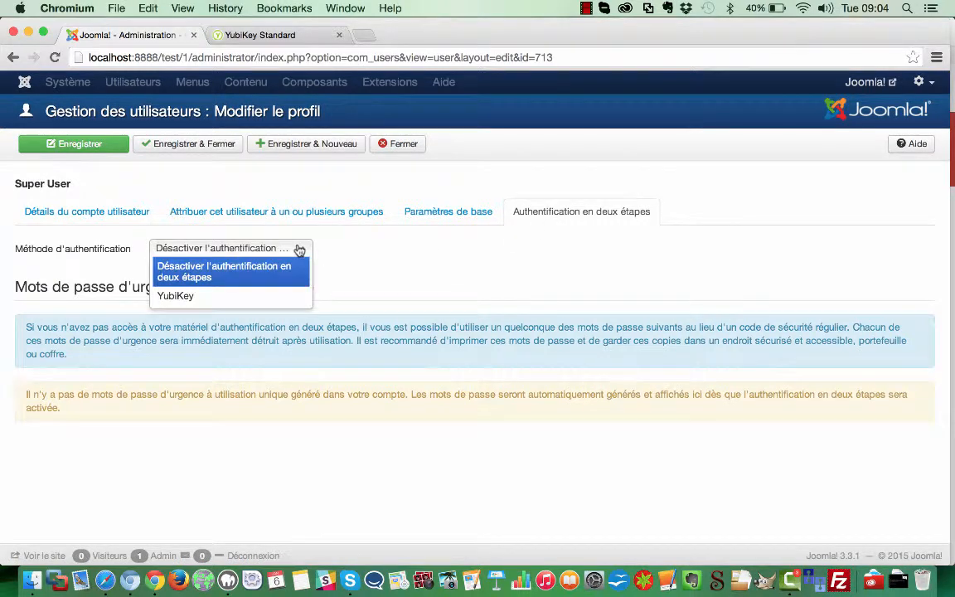
{"action": "left_click", "coordinate": [269, 296]}
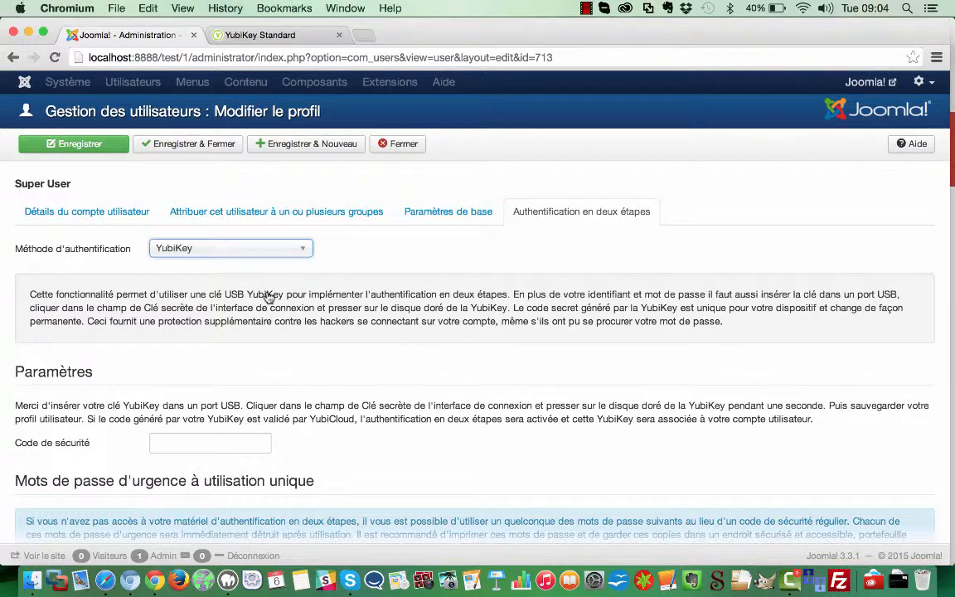
- Enter the YubiKey security code and save and close the Super User profile
{"action": "scroll", "coordinate": [269, 296], "scroll_direction": "down", "scroll_amount": 3}
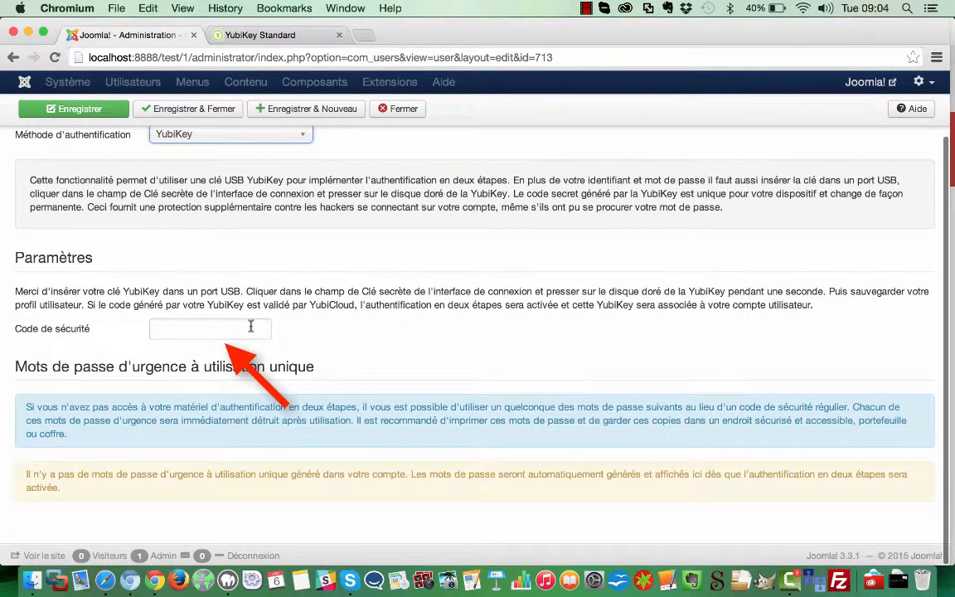
{"action": "left_click", "coordinate": [251, 325]}
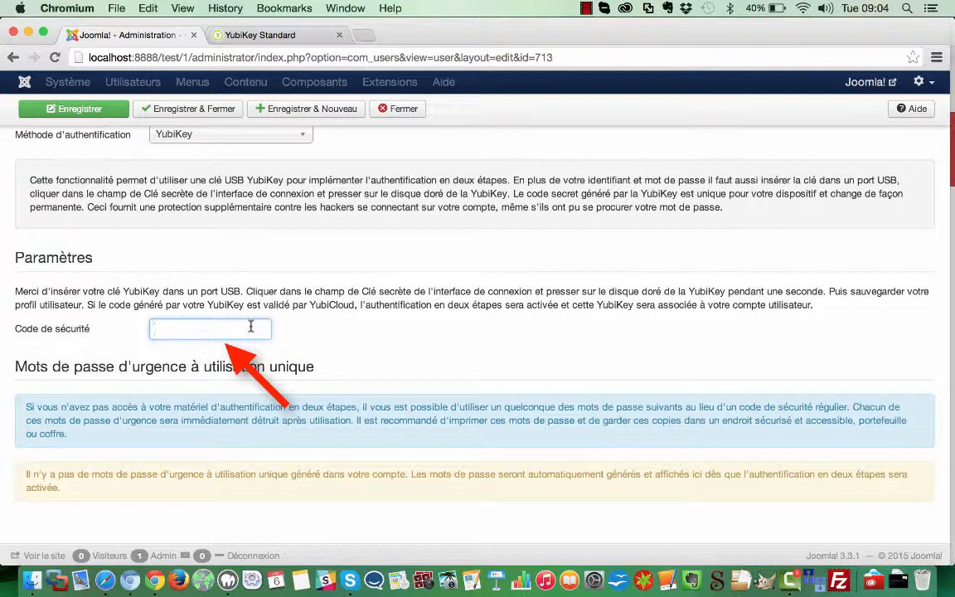
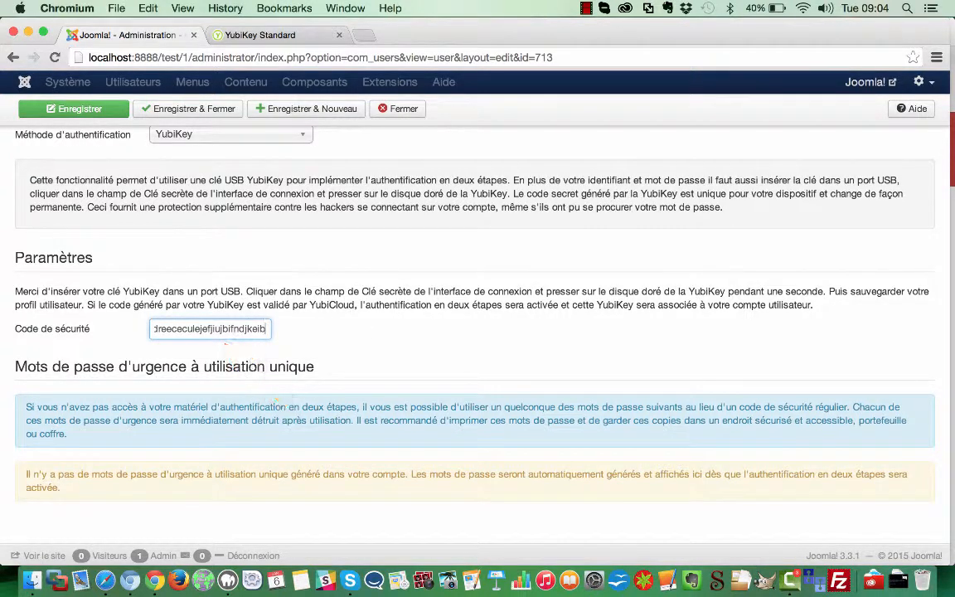
{"action": "scroll", "coordinate": [262, 270], "scroll_direction": "up", "scroll_amount": 2}
{"action": "scroll", "coordinate": [262, 270], "scroll_direction": "up", "scroll_amount": 3}
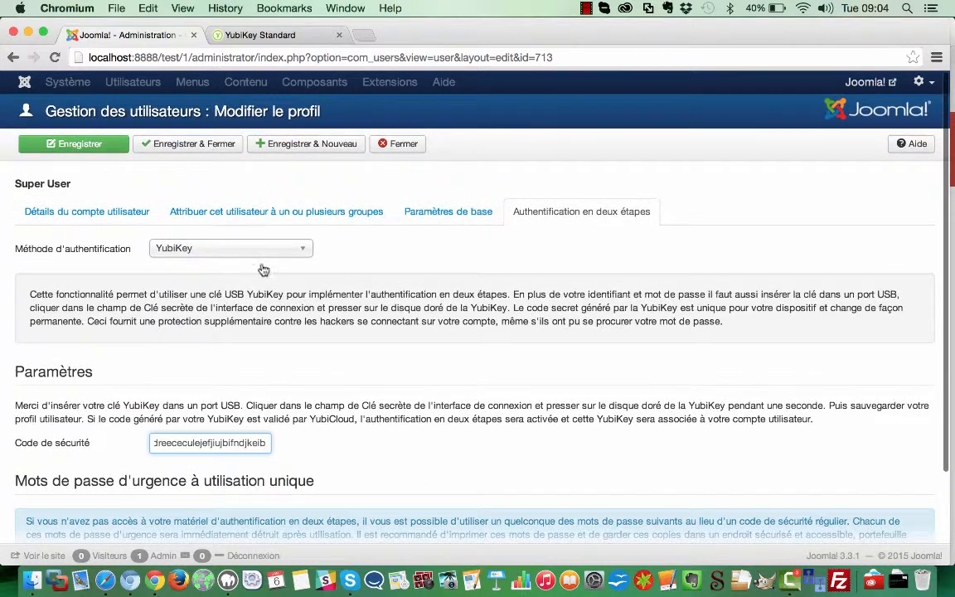
{"action": "left_click", "coordinate": [210, 147]}
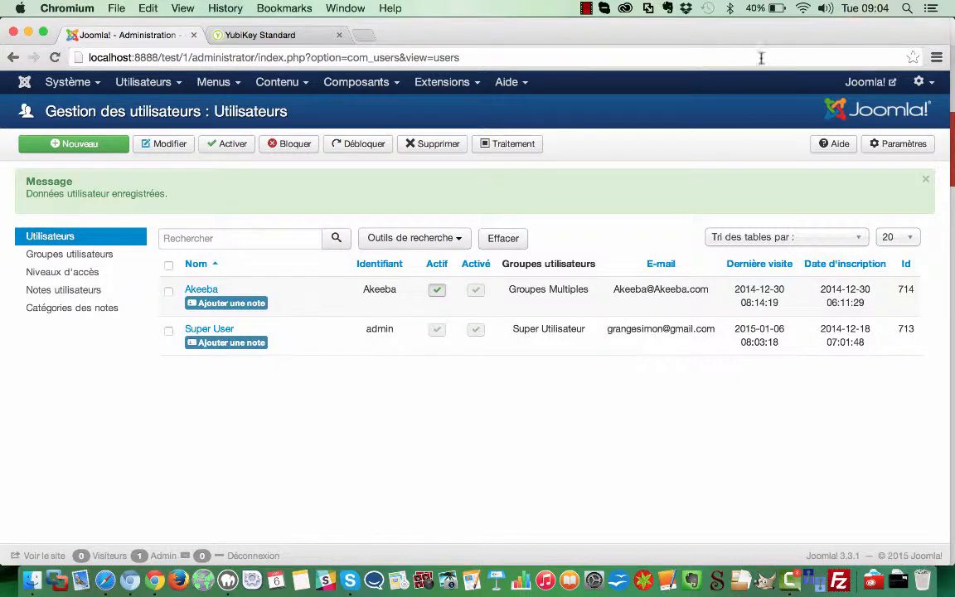
- Log out of the administration and attempt to sign back in without a secret key
{"action": "left_click", "coordinate": [919, 82]}
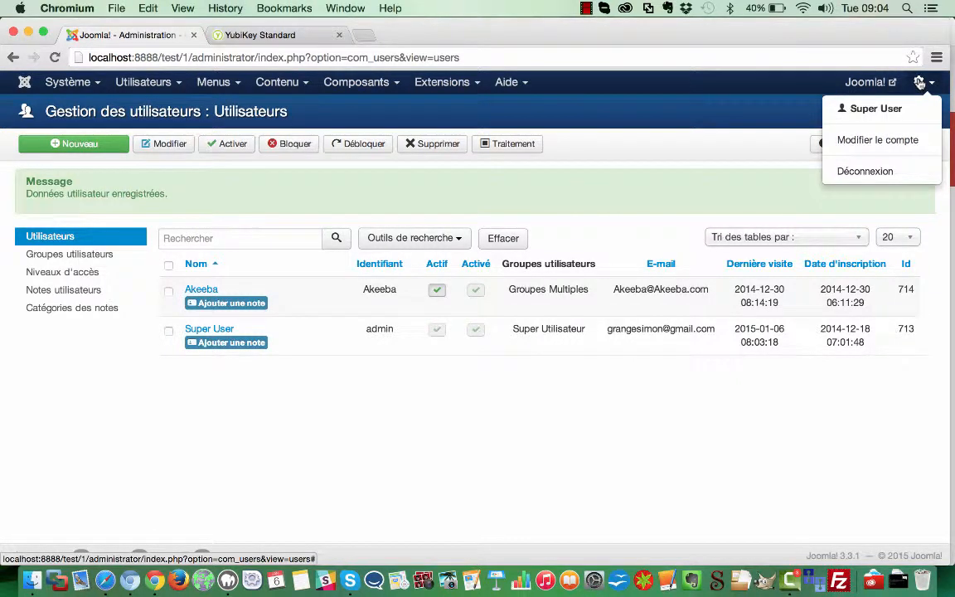
{"action": "left_click", "coordinate": [881, 172]}
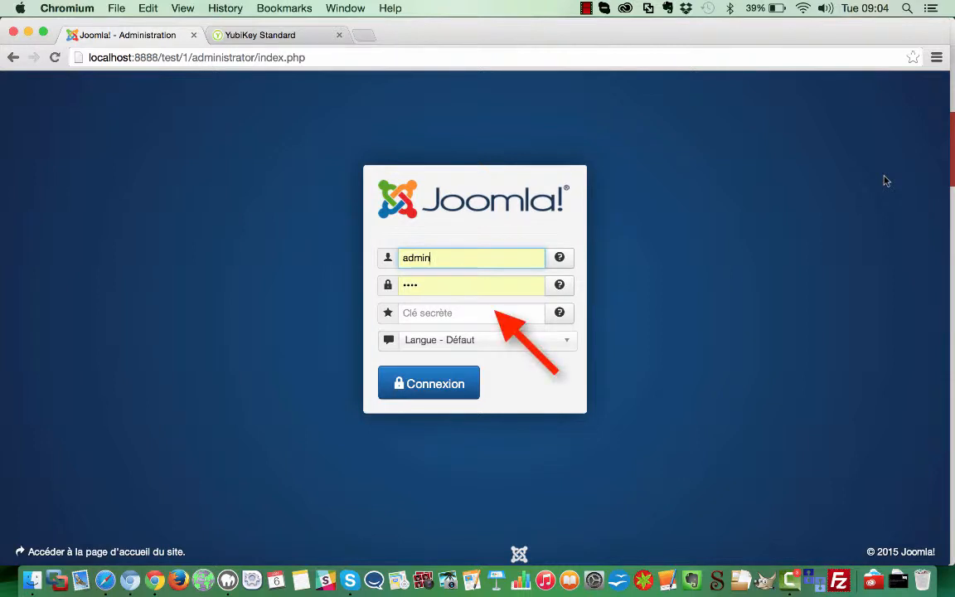
{"action": "left_click", "coordinate": [442, 382]}
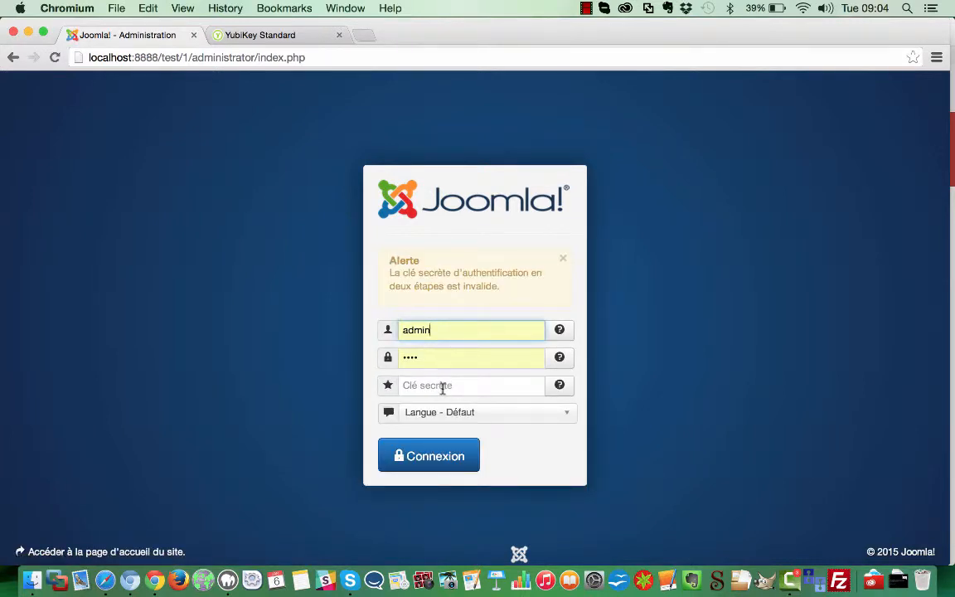
- Fill the Secret Key field with a YubiKey one-time code and submit the login
{"action": "left_click", "coordinate": [442, 386]}
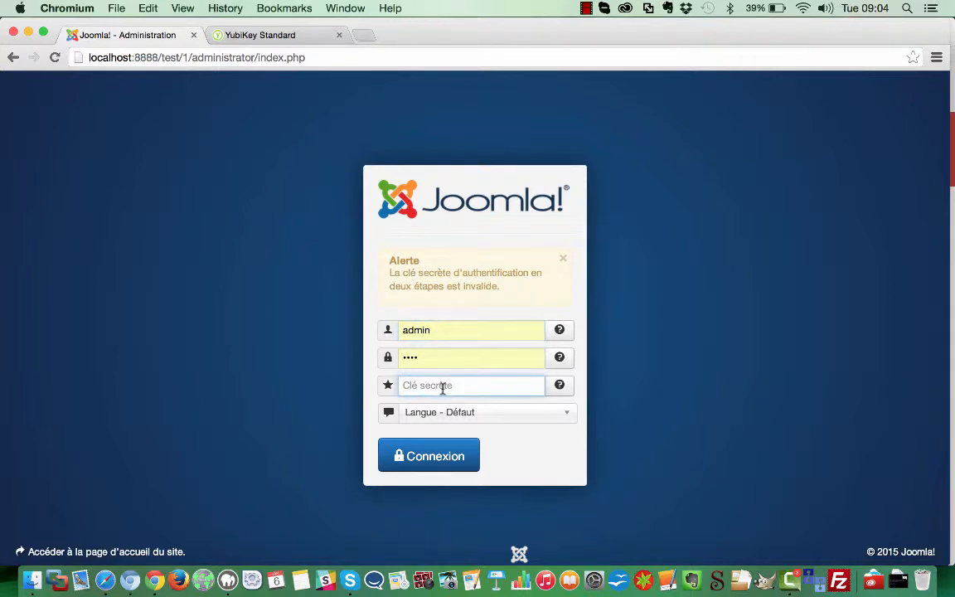
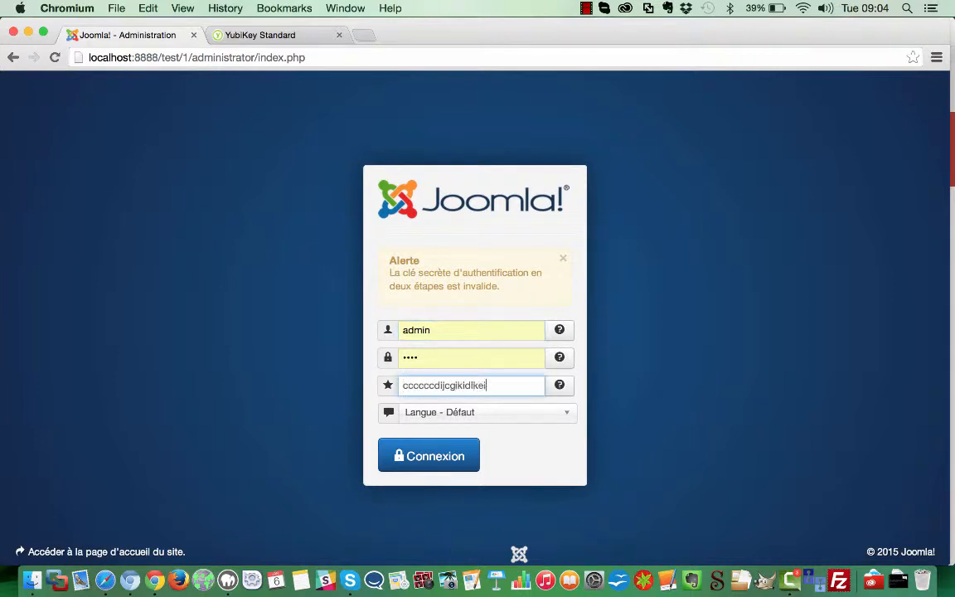
{"action": "key", "text": "Return"}
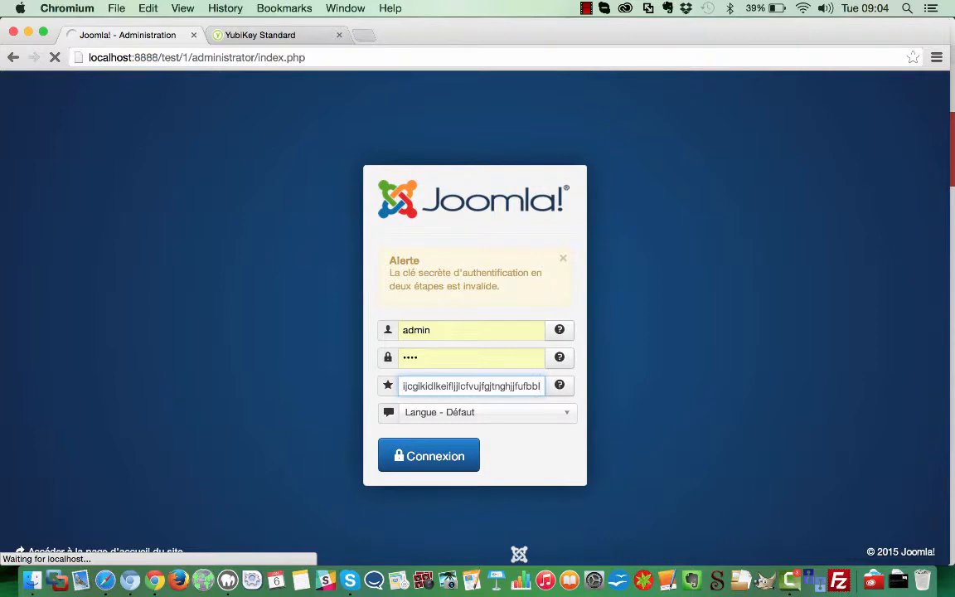